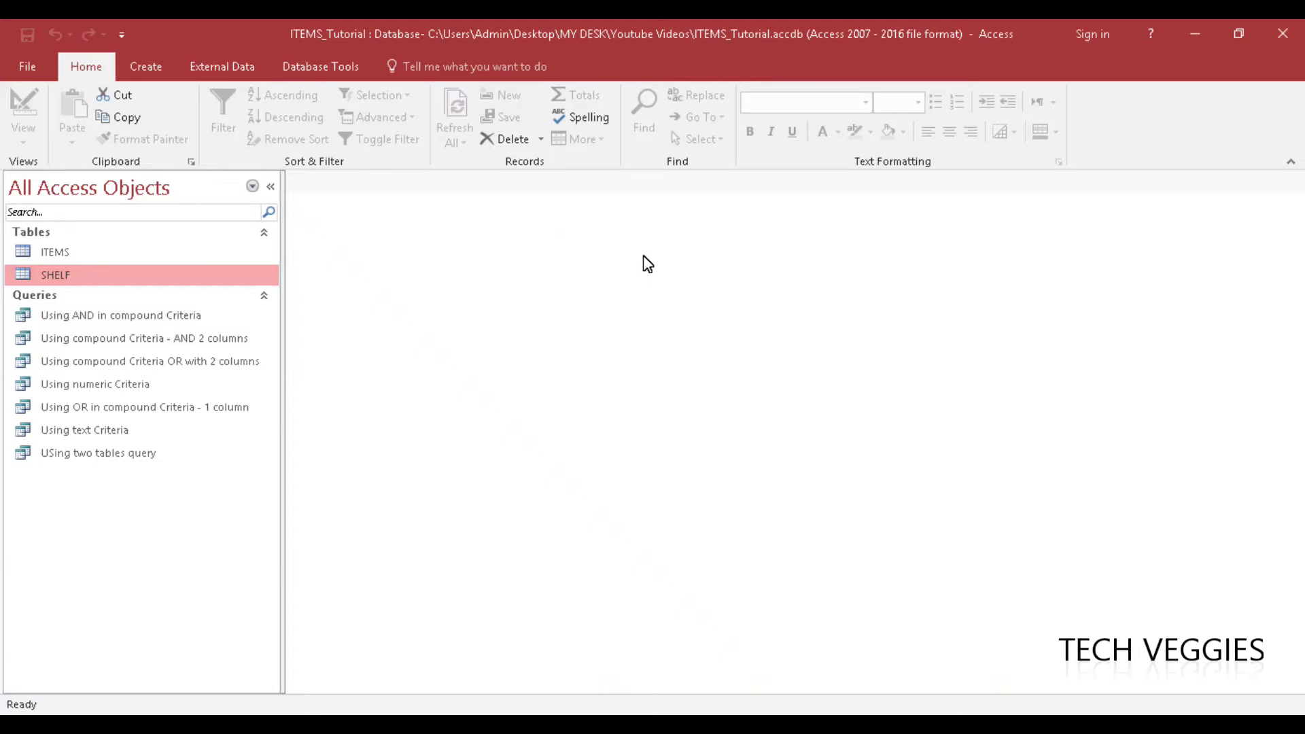
Step: Start a blank Query Design and add the ITEMS table as its only source
left_click(144, 66)
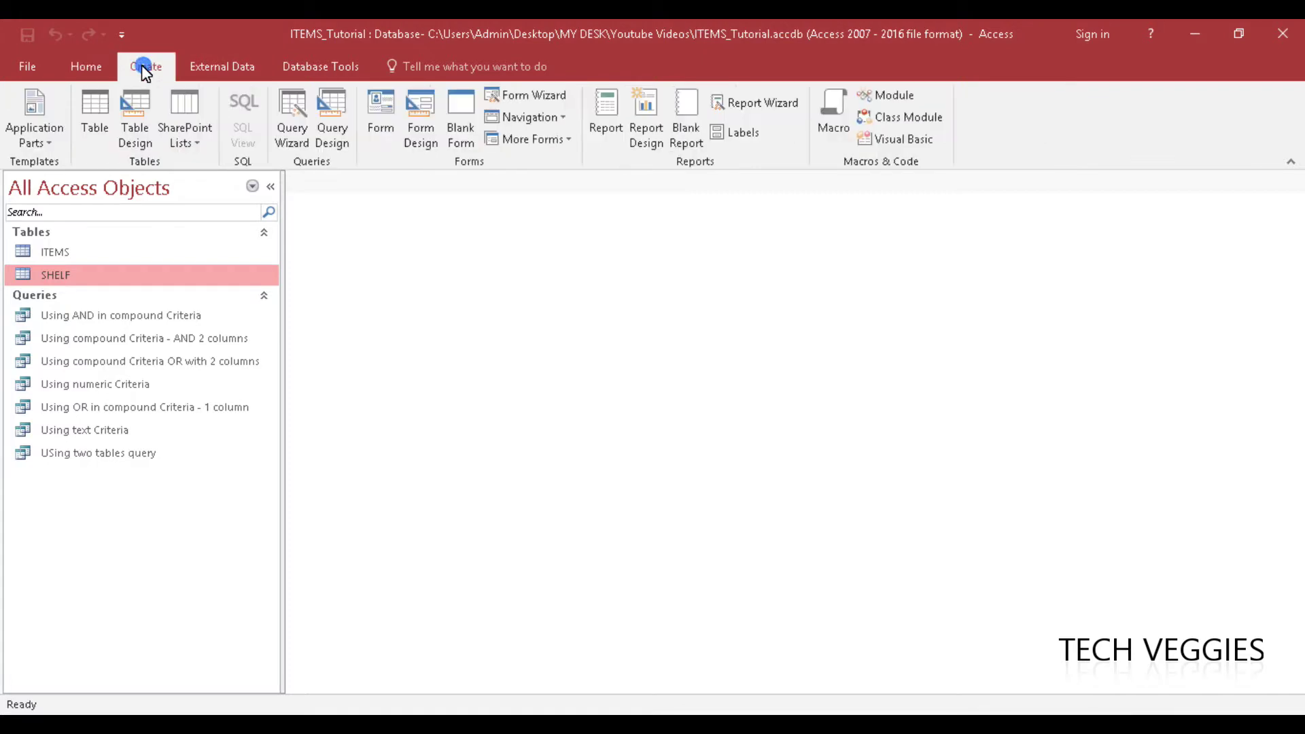
left_click(332, 136)
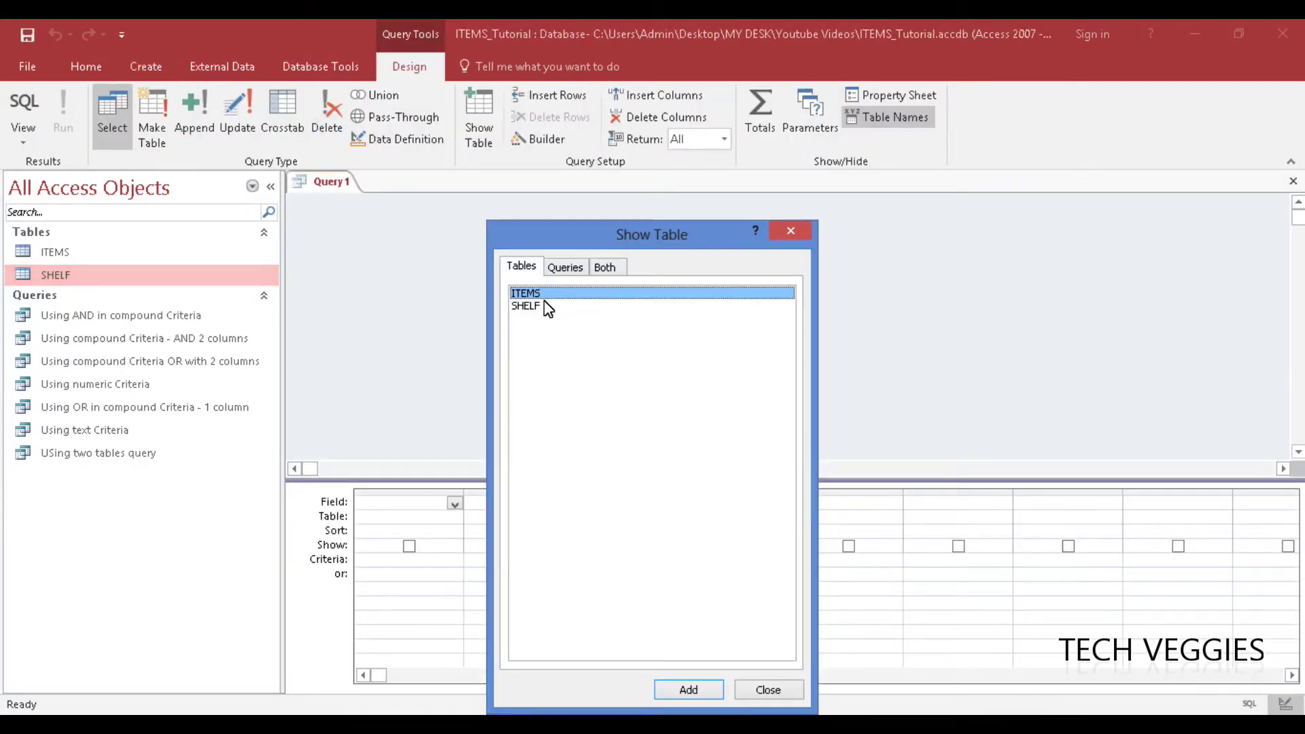
left_click(690, 690)
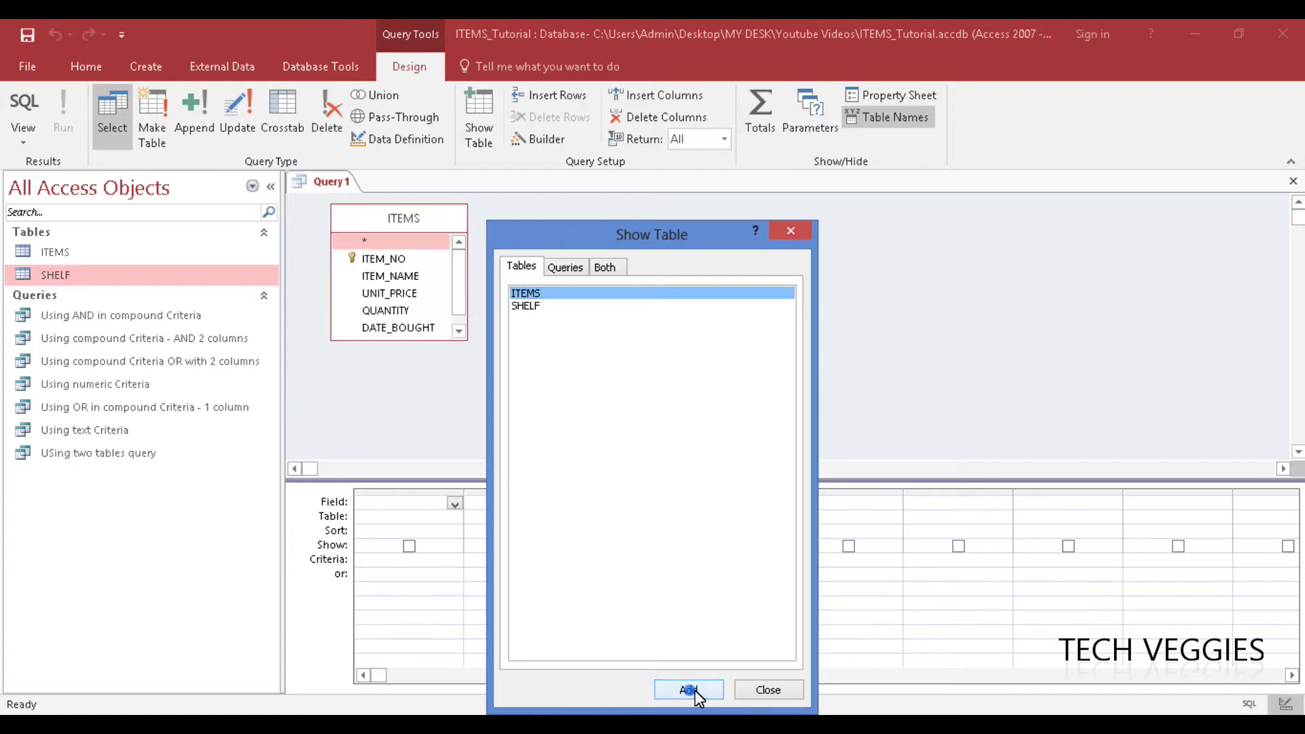
left_click(760, 691)
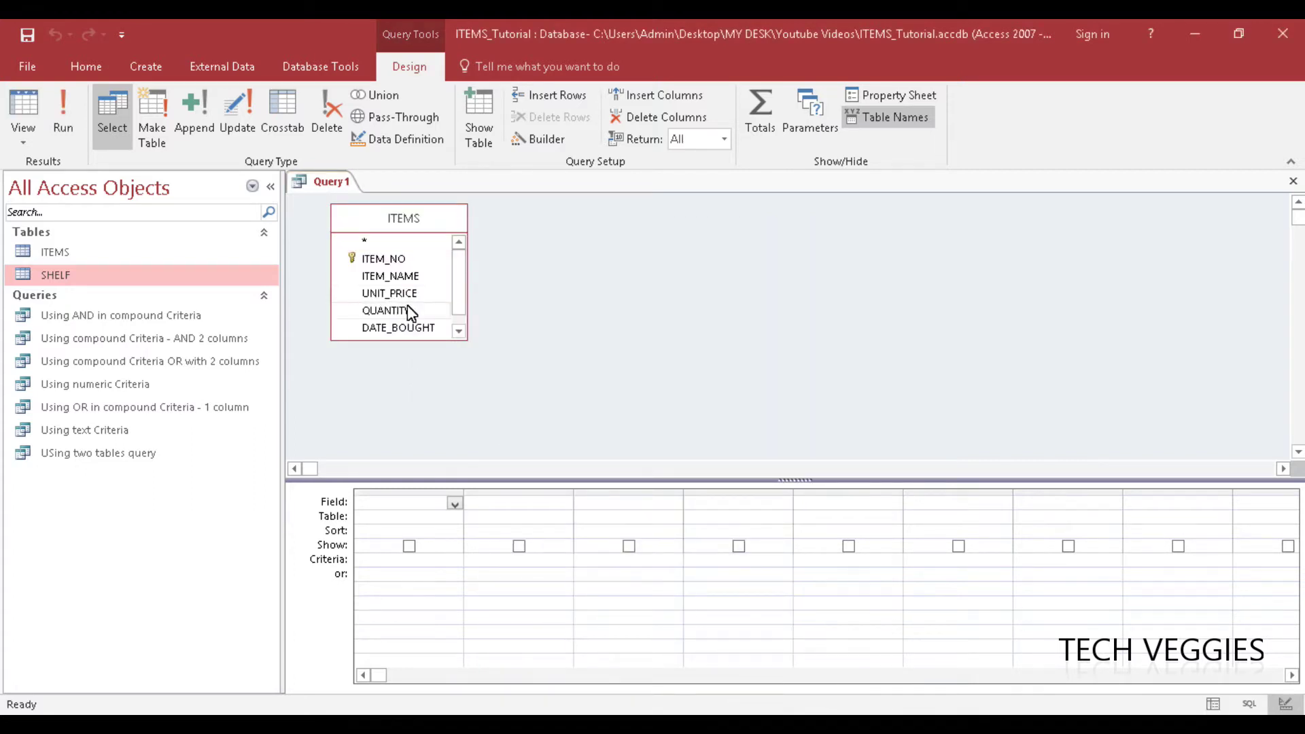
mouse_move(459, 285)
left_mouse_down()
mouse_move(462, 309)
mouse_move(462, 278)
left_mouse_up()
mouse_move(456, 284)
left_mouse_down()
mouse_move(456, 298)
mouse_move(468, 277)
left_mouse_up()
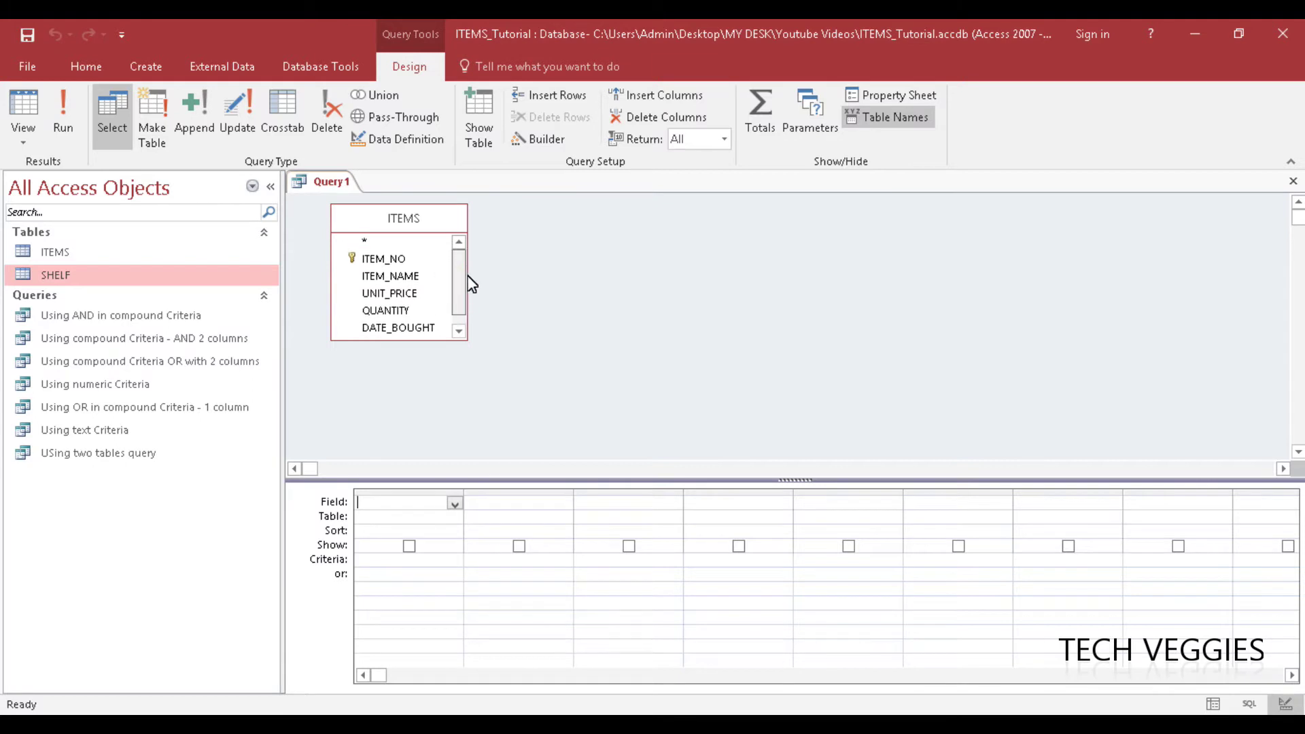
Step: Add ITEM_NO, ITEM_NAME, UNIT_PRICE and DATE_BOUGHT to the query grid, then select ITEM_NO's Criteria cell
double_click(413, 260)
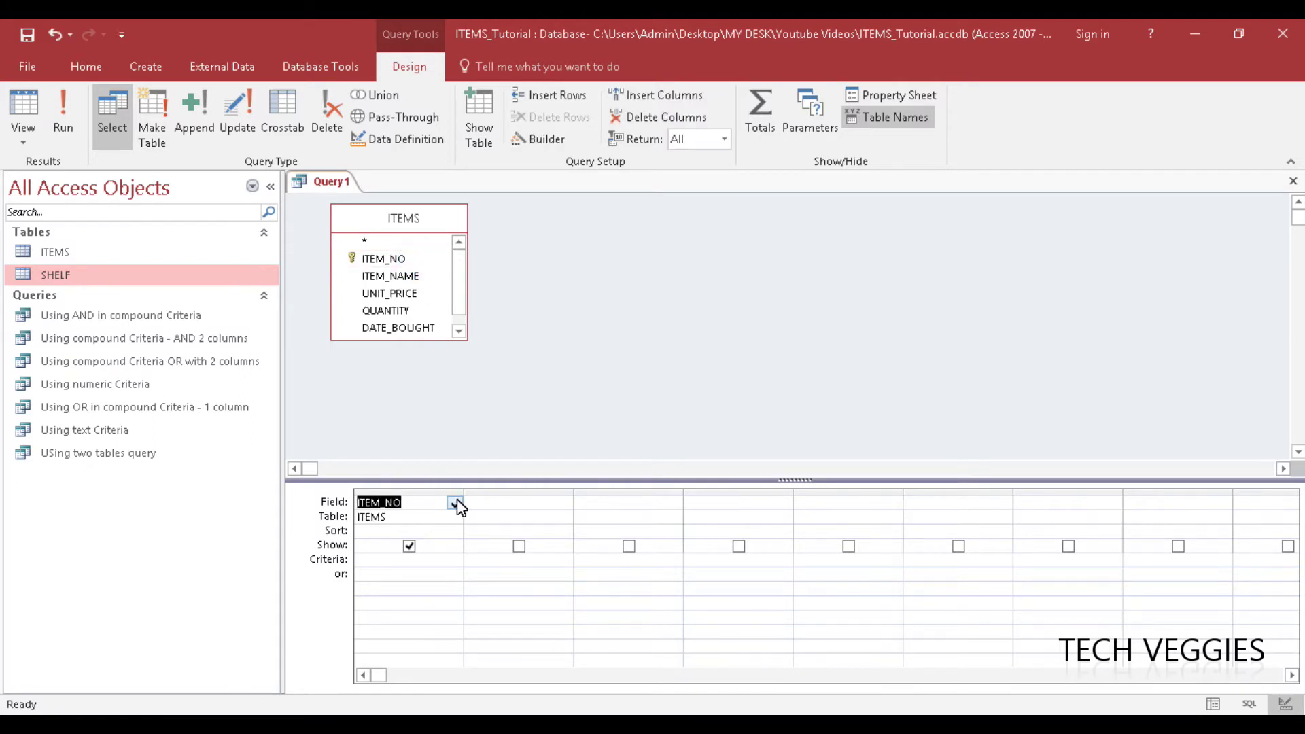
double_click(414, 276)
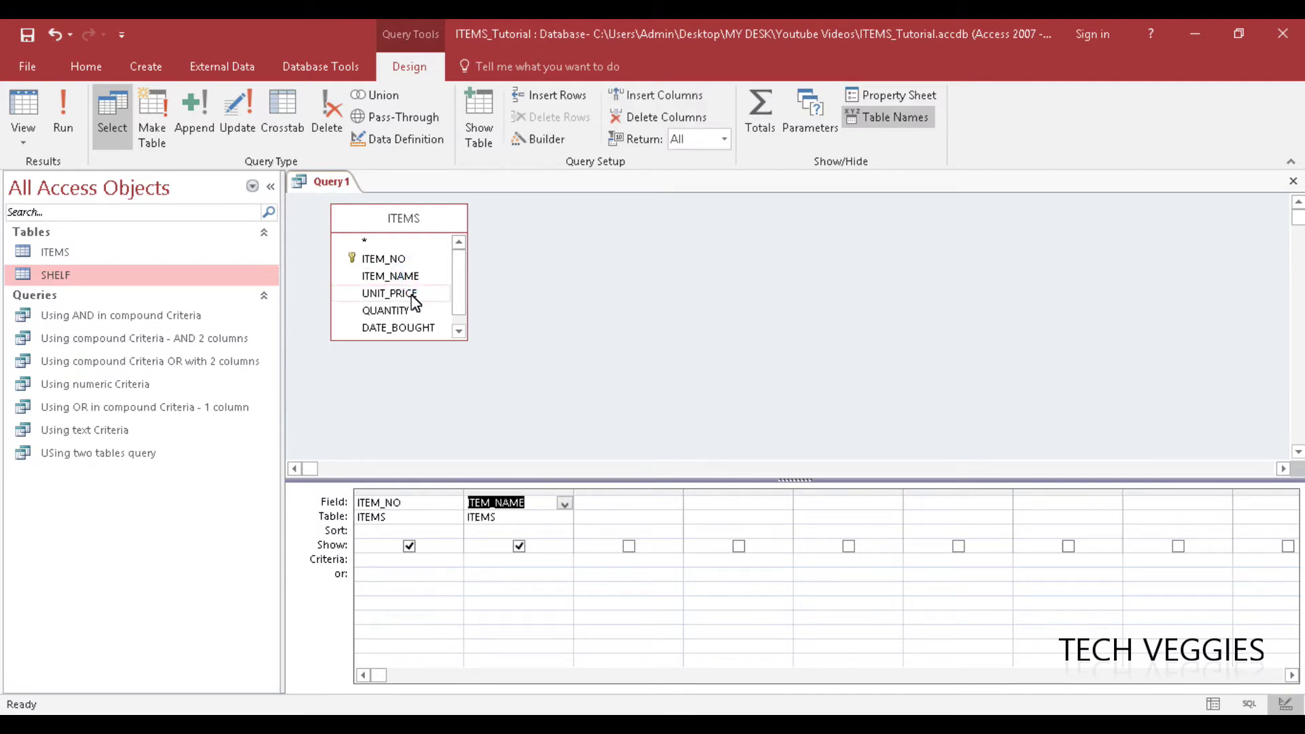
double_click(411, 294)
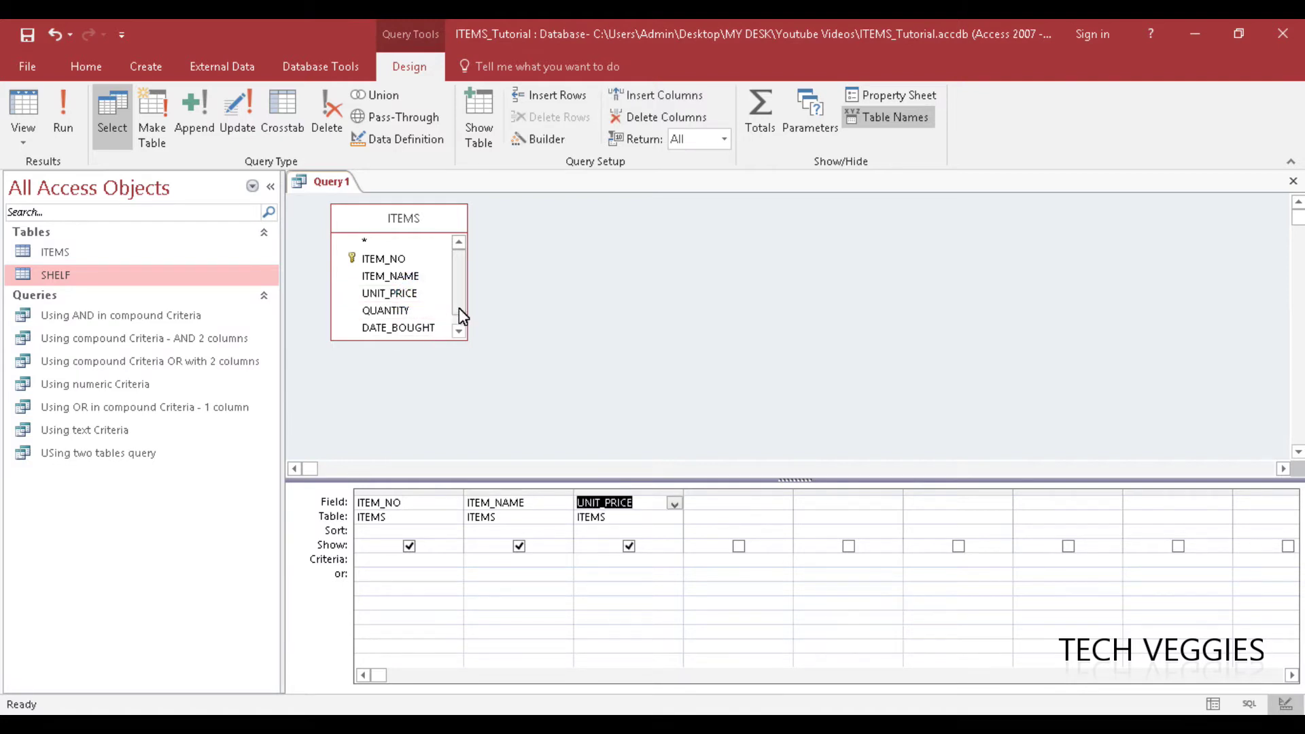
left_click_drag(458, 308, 462, 326)
double_click(416, 315)
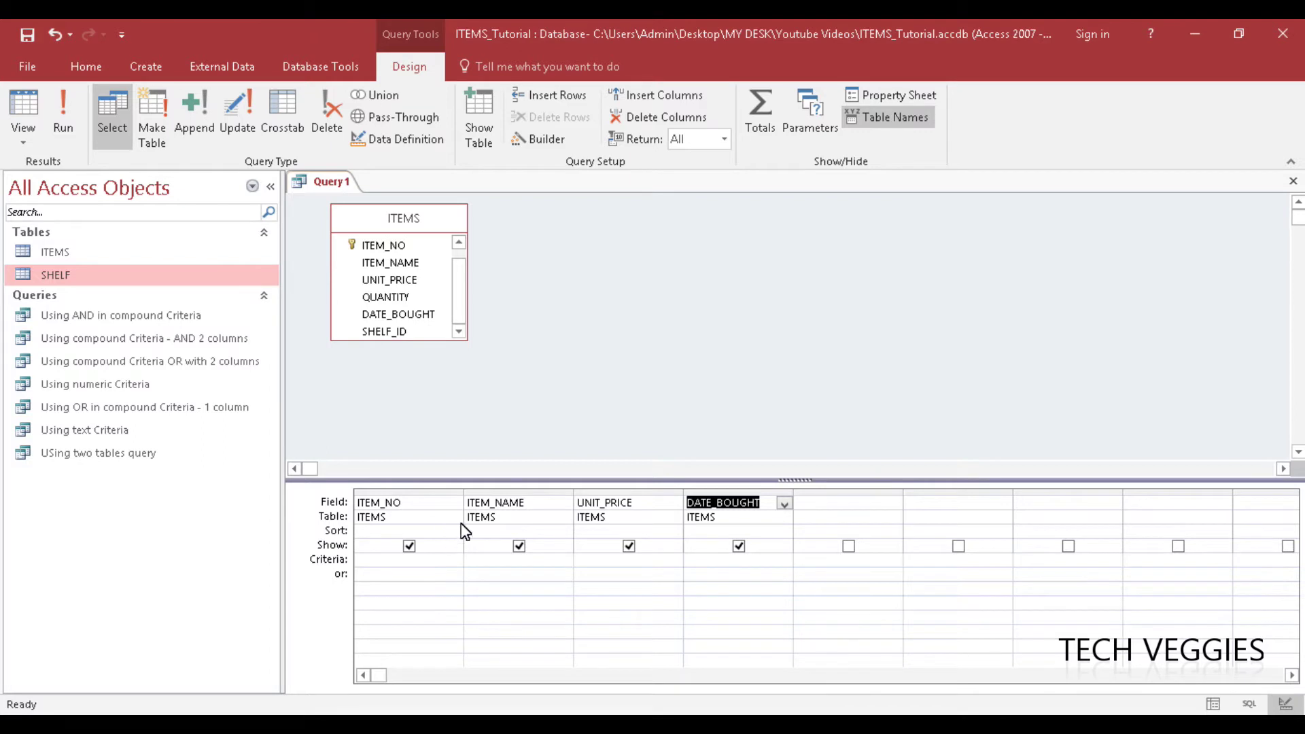
left_click(386, 563)
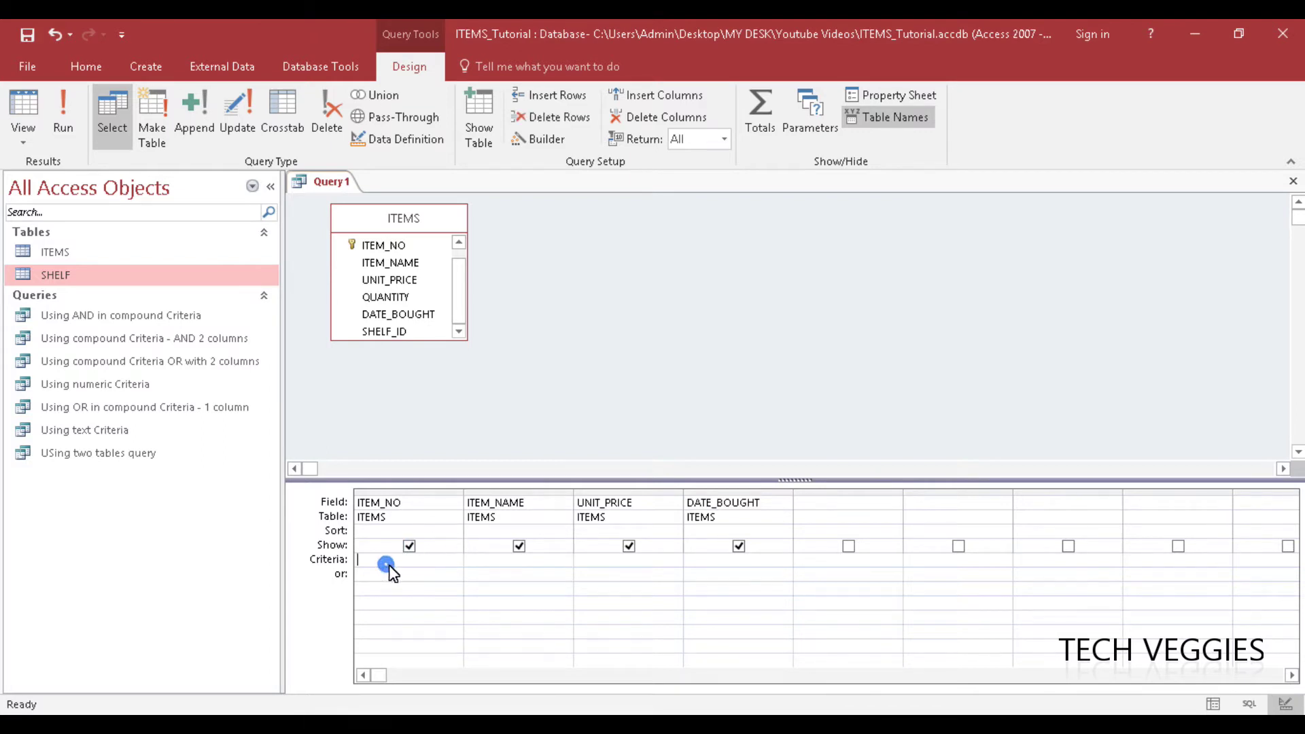
right_click(445, 563)
Step: Open the Zoom box for the ITEM_NO criterion and set its font size to 26
left_click(490, 524)
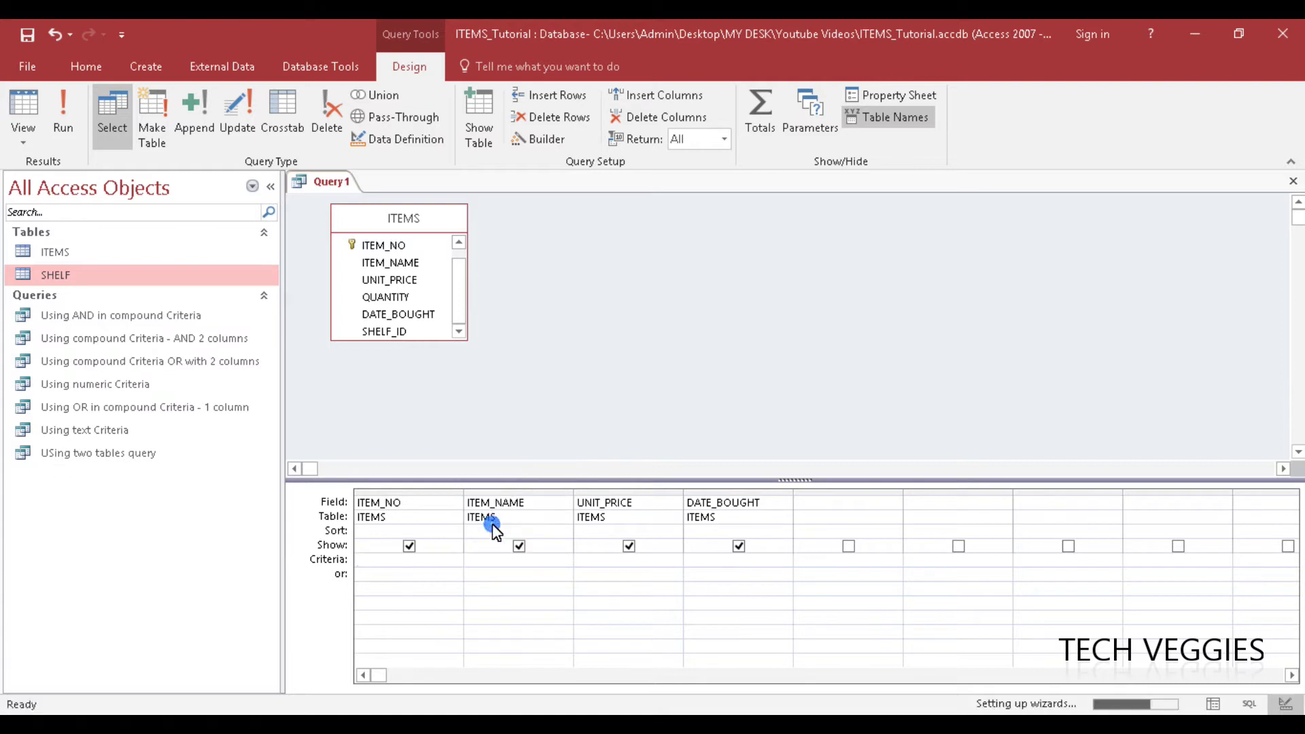
left_click_drag(497, 180, 503, 198)
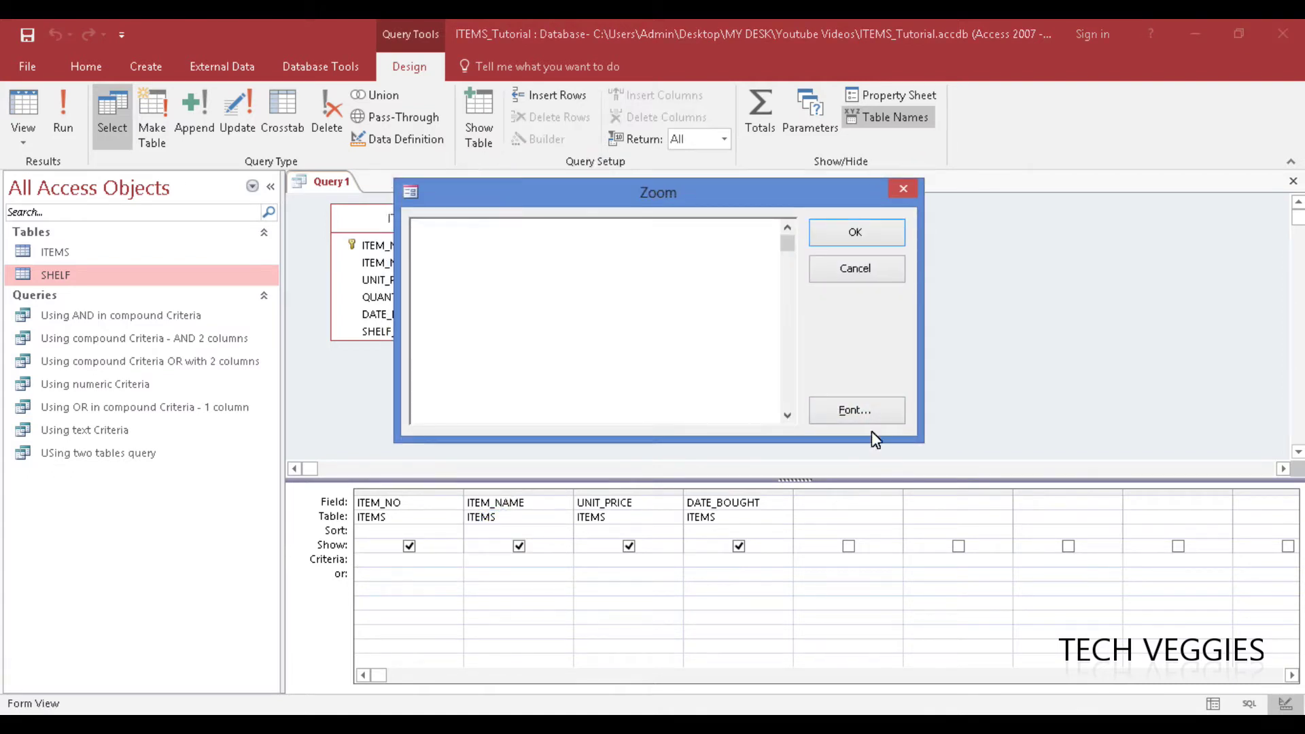
left_click(859, 412)
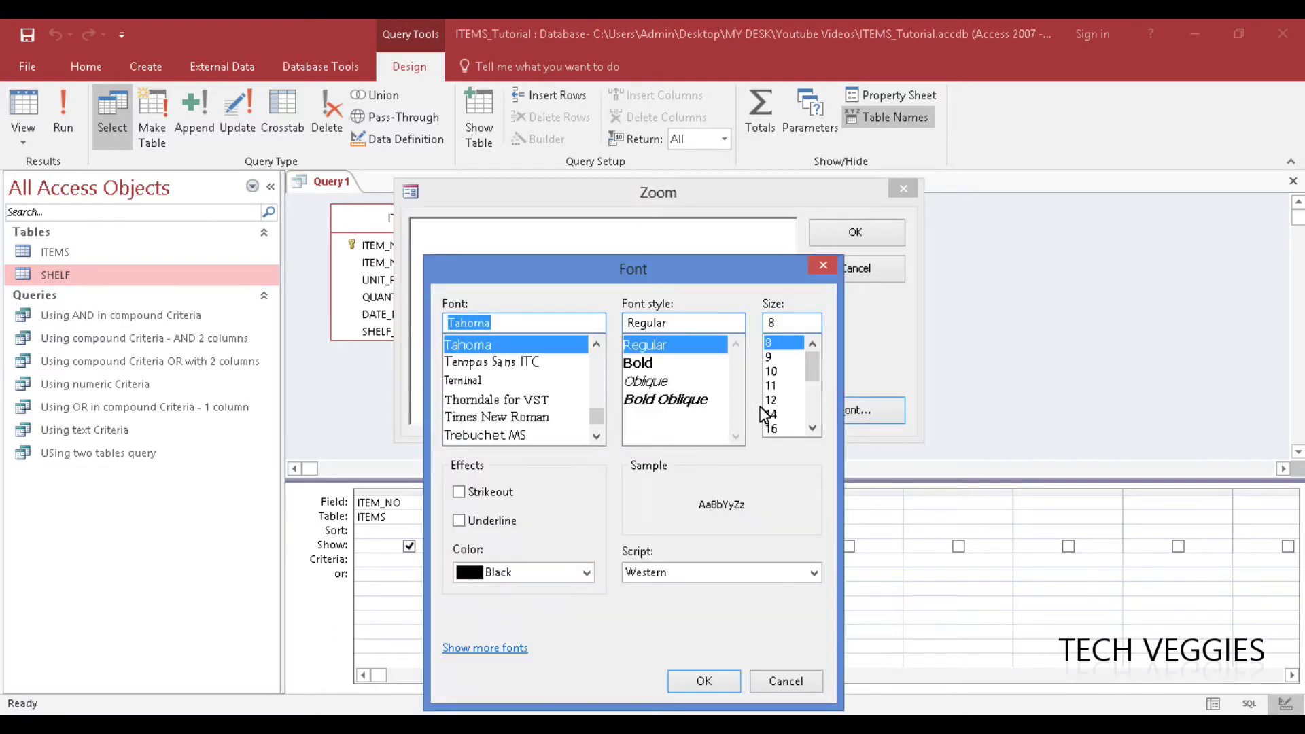
left_click(777, 428)
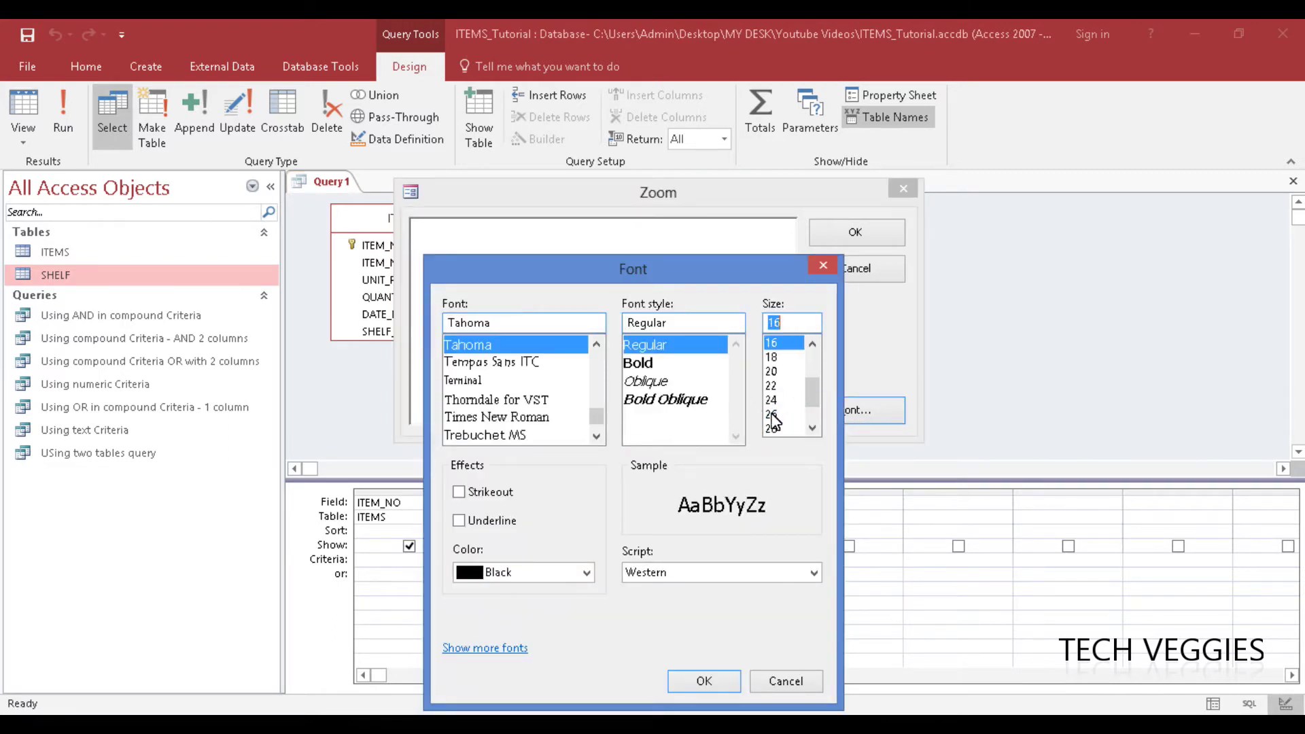
left_click(772, 413)
left_click(712, 682)
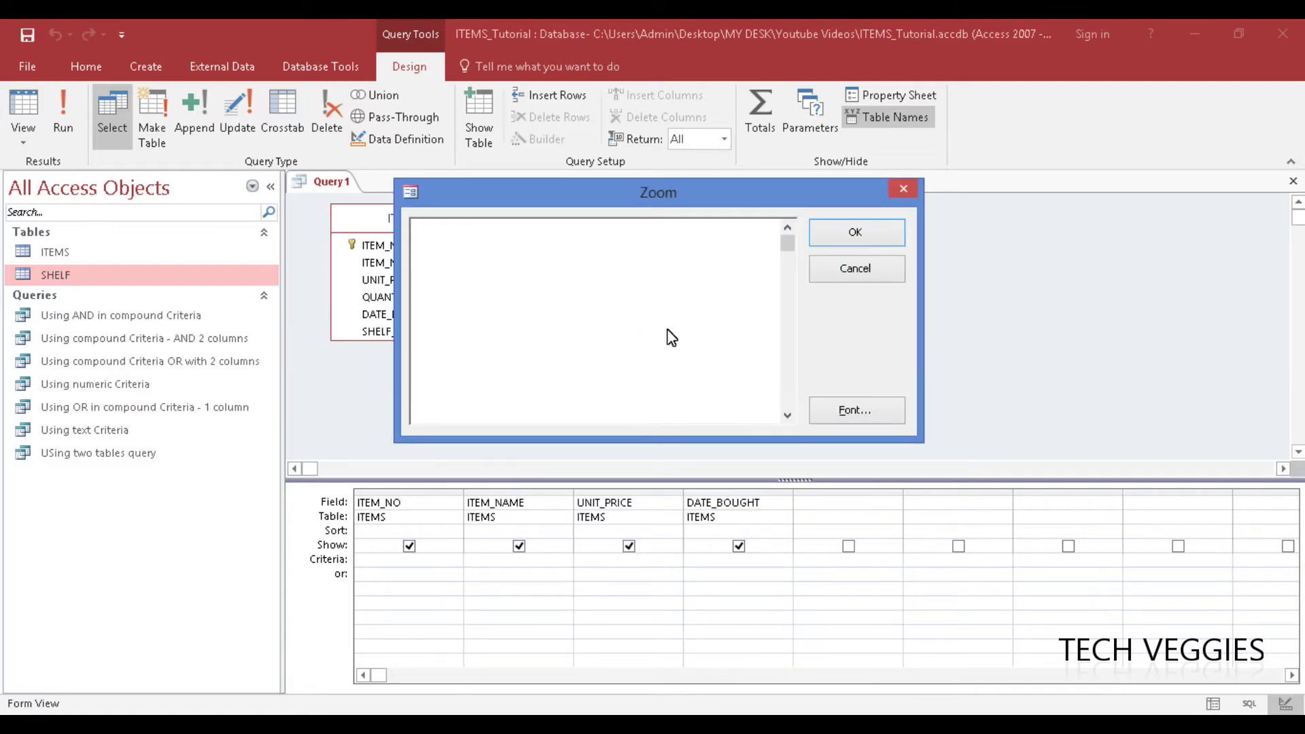
left_click_drag(553, 184, 595, 203)
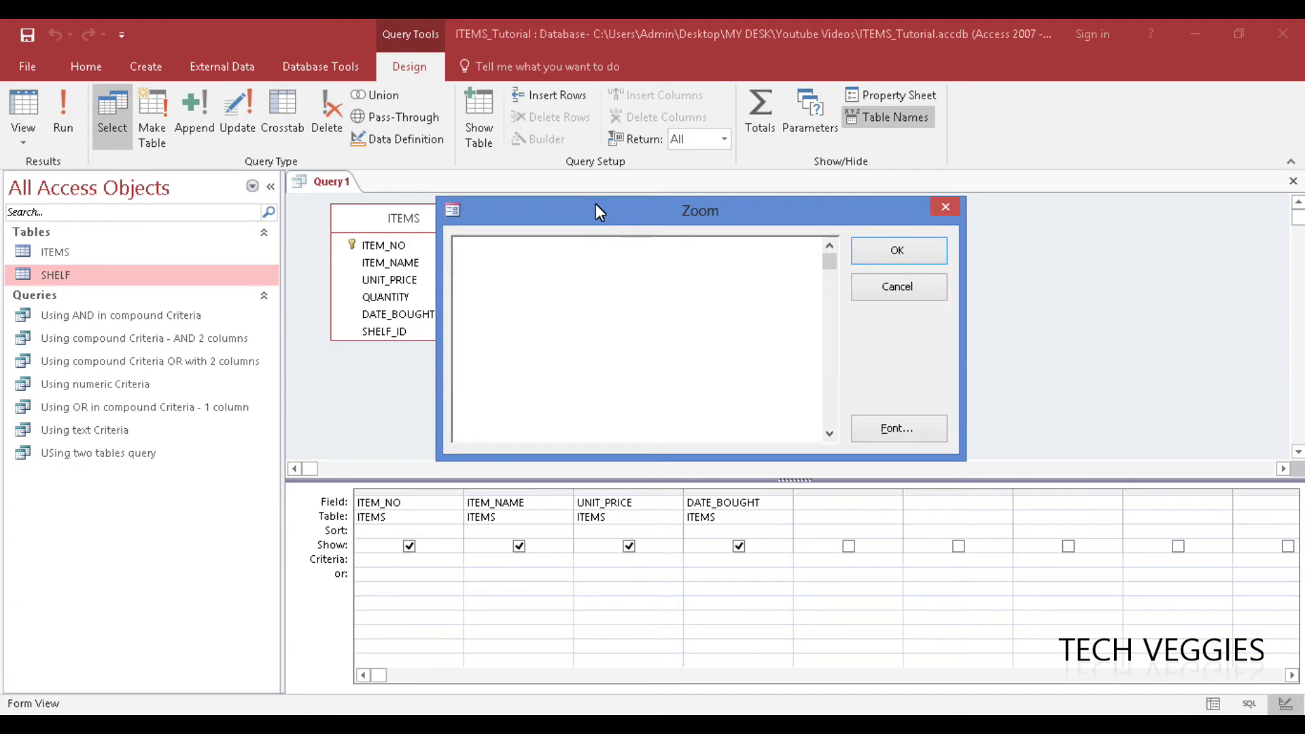
Step: Enter [Enter Item Number] as the ITEM_NO criterion in the Zoom box and confirm it
type("[Enter")
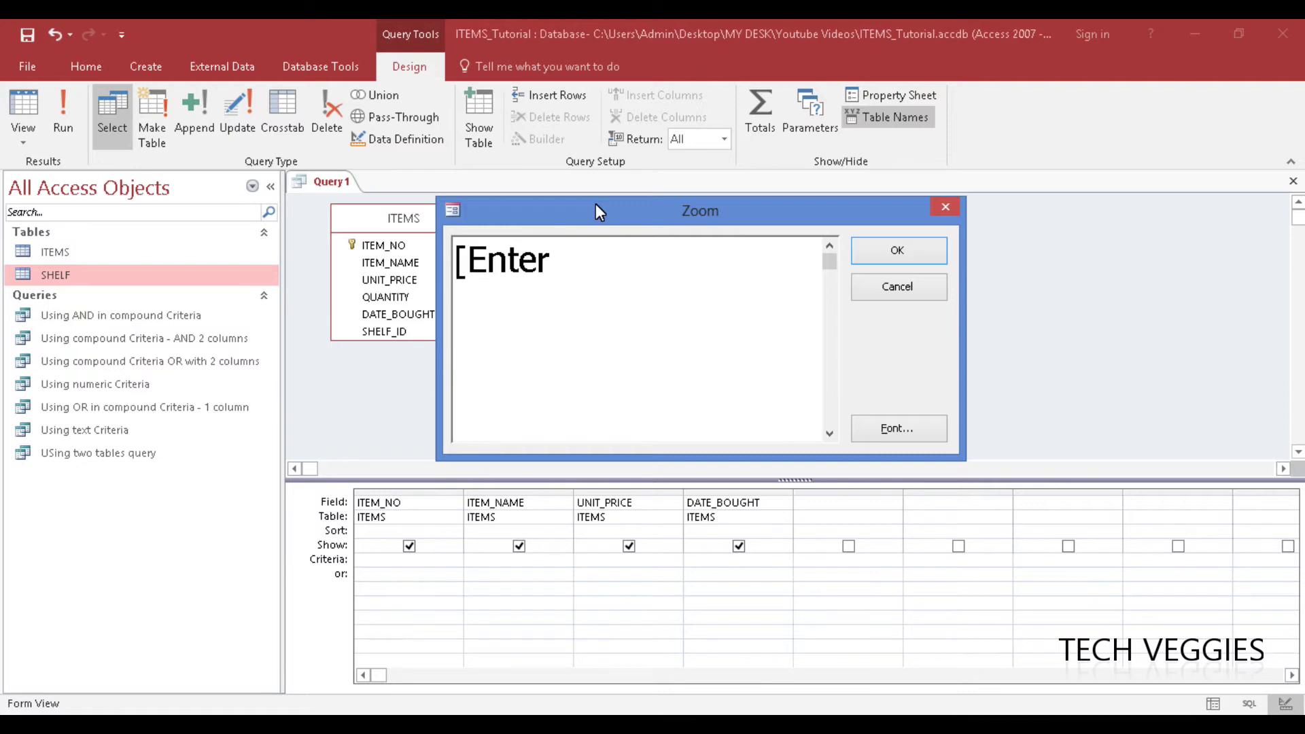
type("Item ")
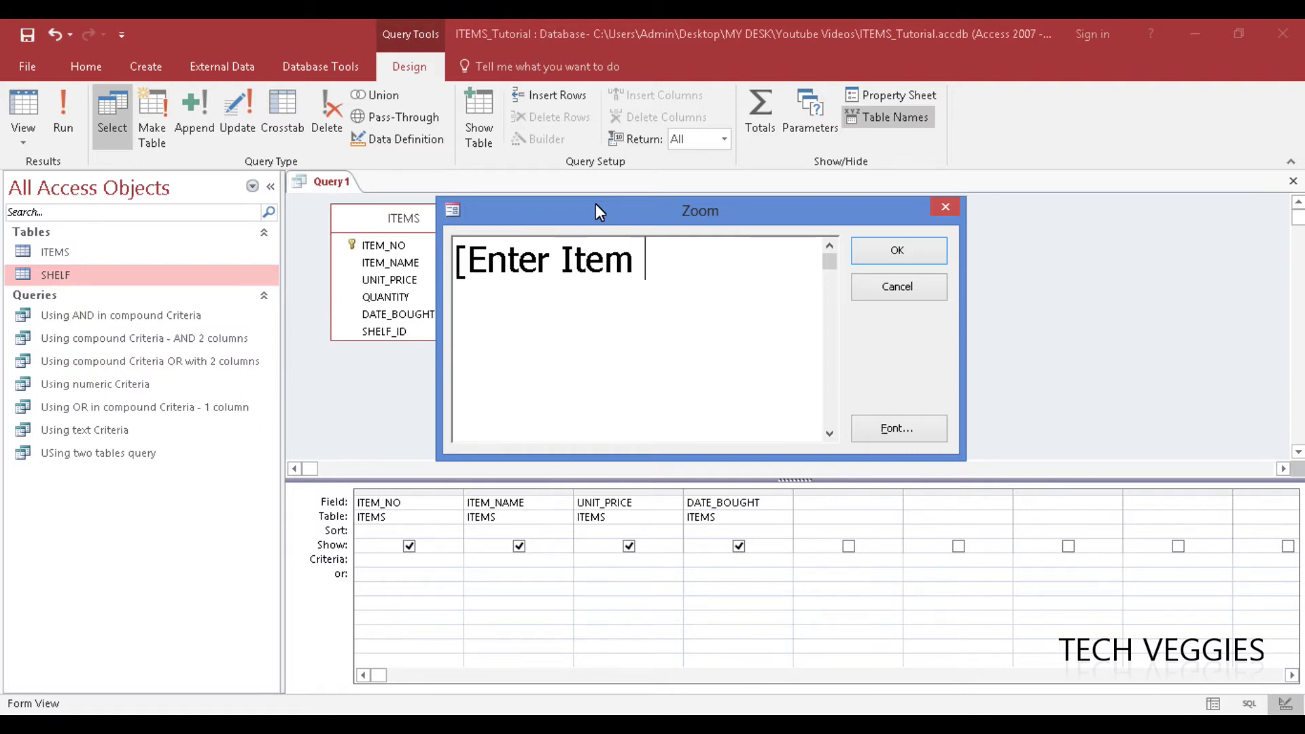
type("Num")
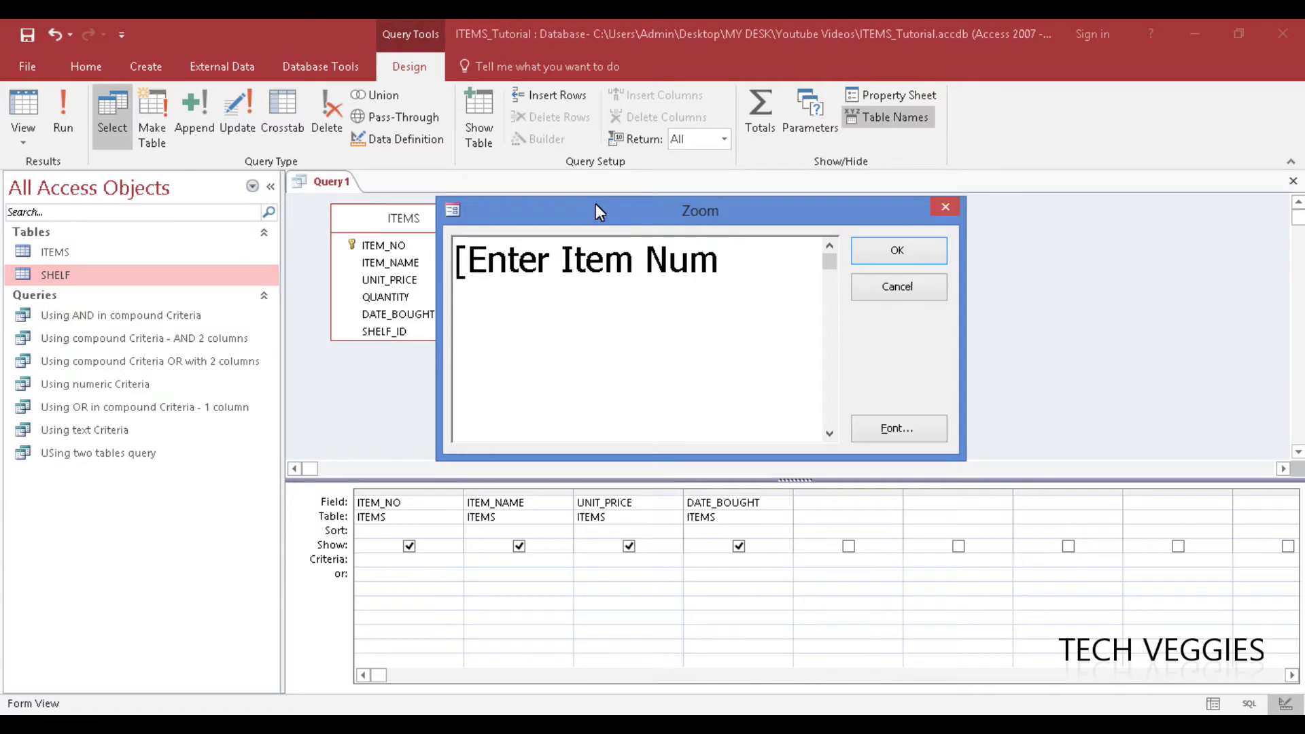
type("ber]")
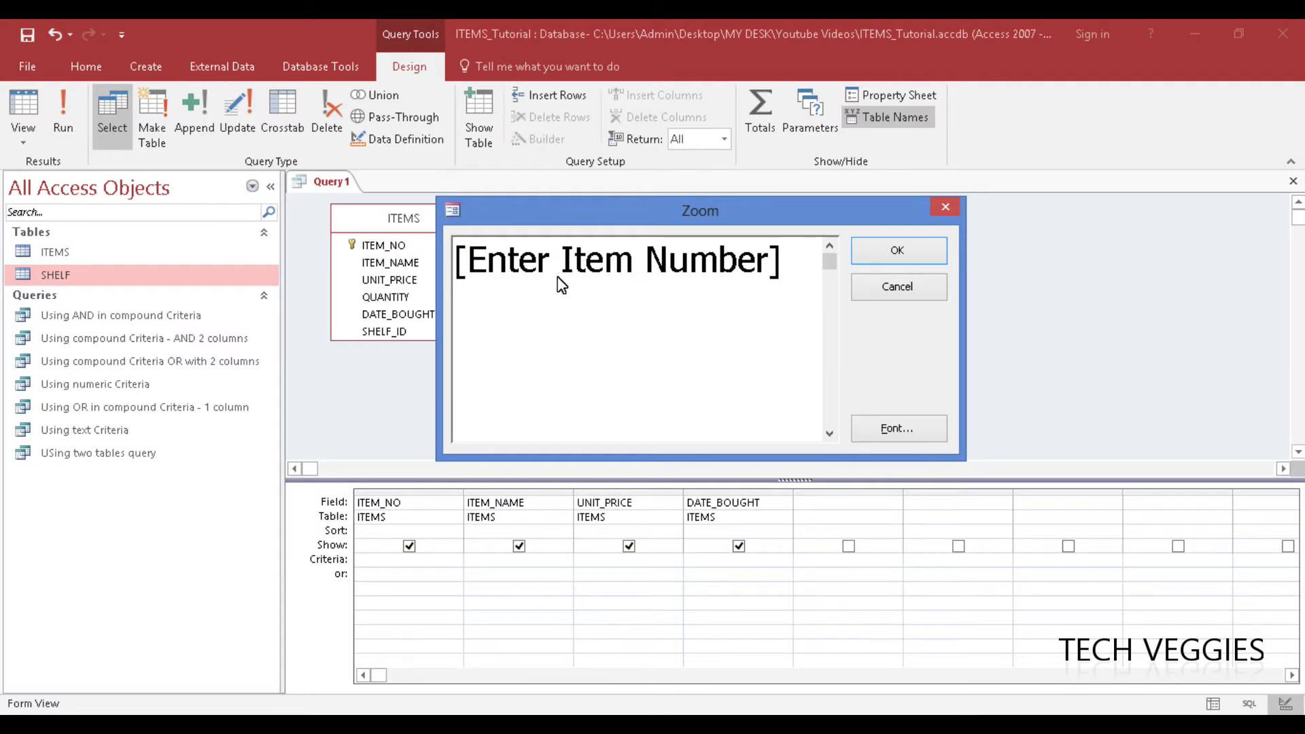
left_click_drag(469, 271, 761, 265)
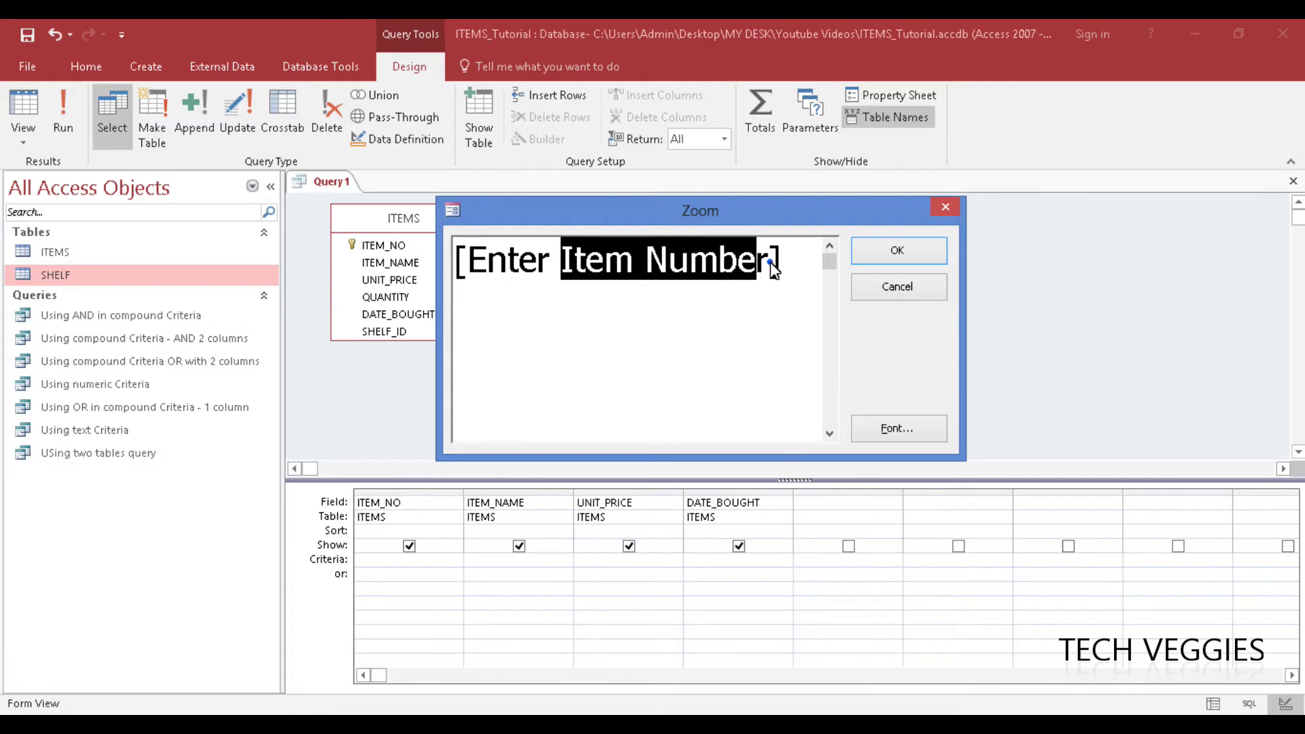
left_click(770, 263)
left_click_drag(487, 269, 673, 278)
left_click(670, 276)
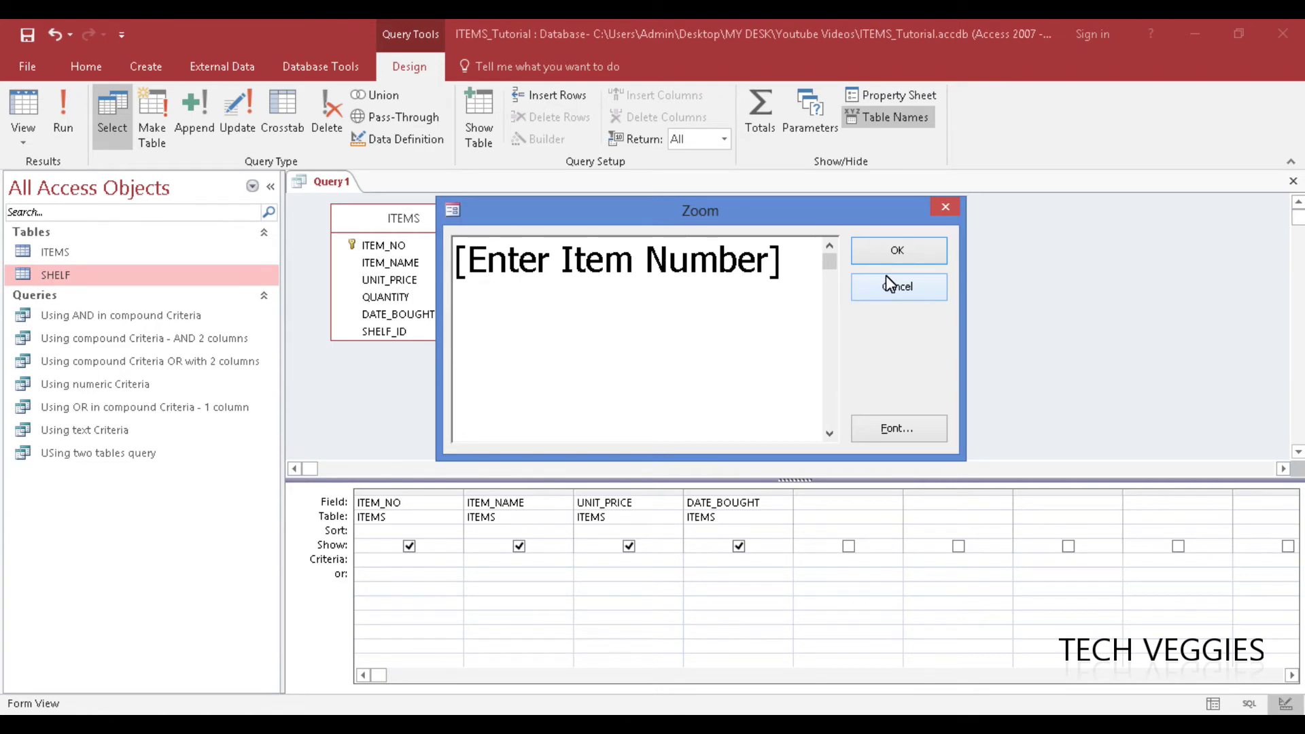
left_click(903, 252)
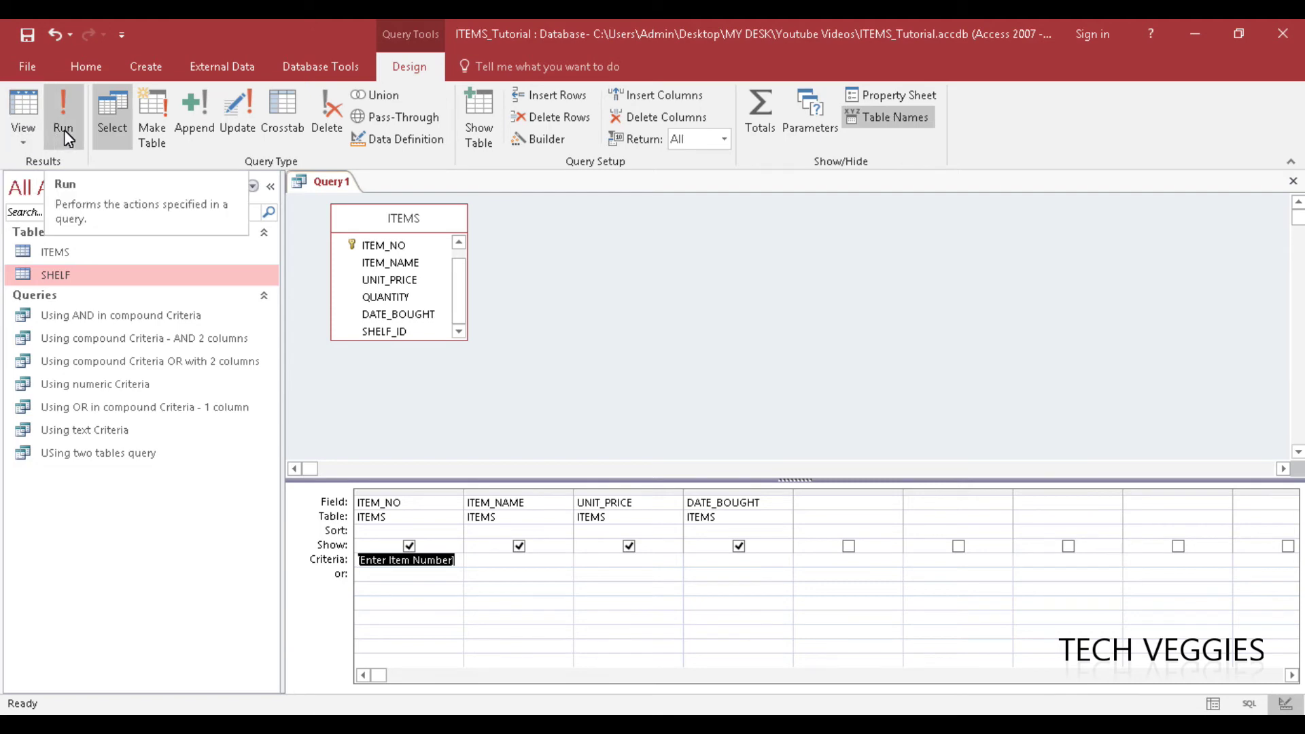
Step: Open the ITEMS table to check its item numbers, then return to the Query1 design
double_click(65, 253)
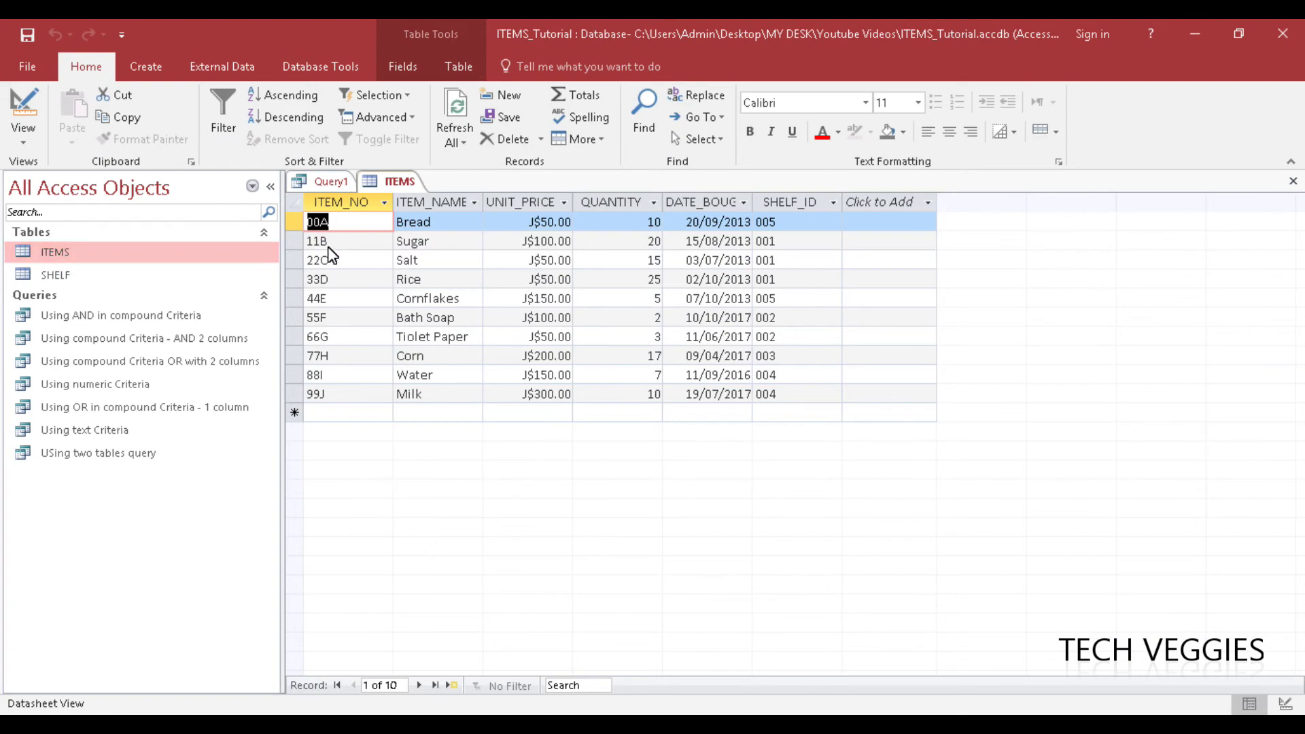
left_click(333, 185)
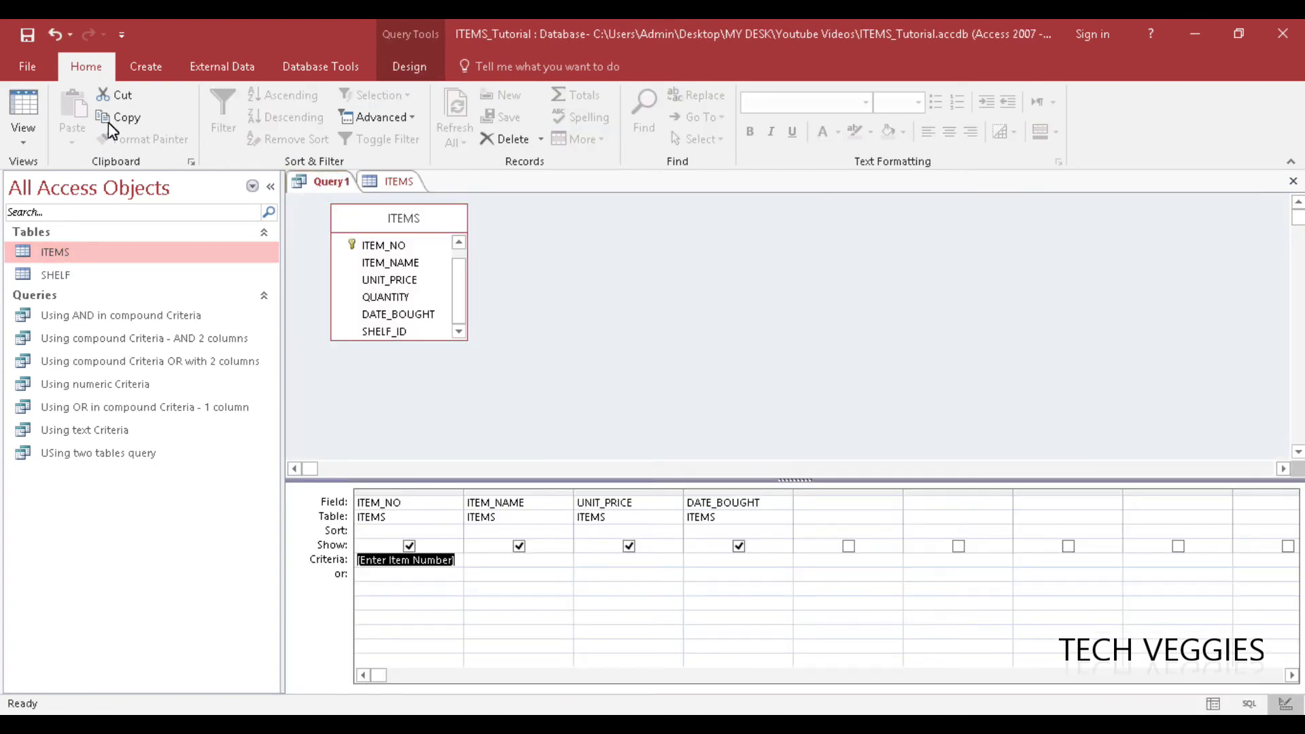
left_click(409, 66)
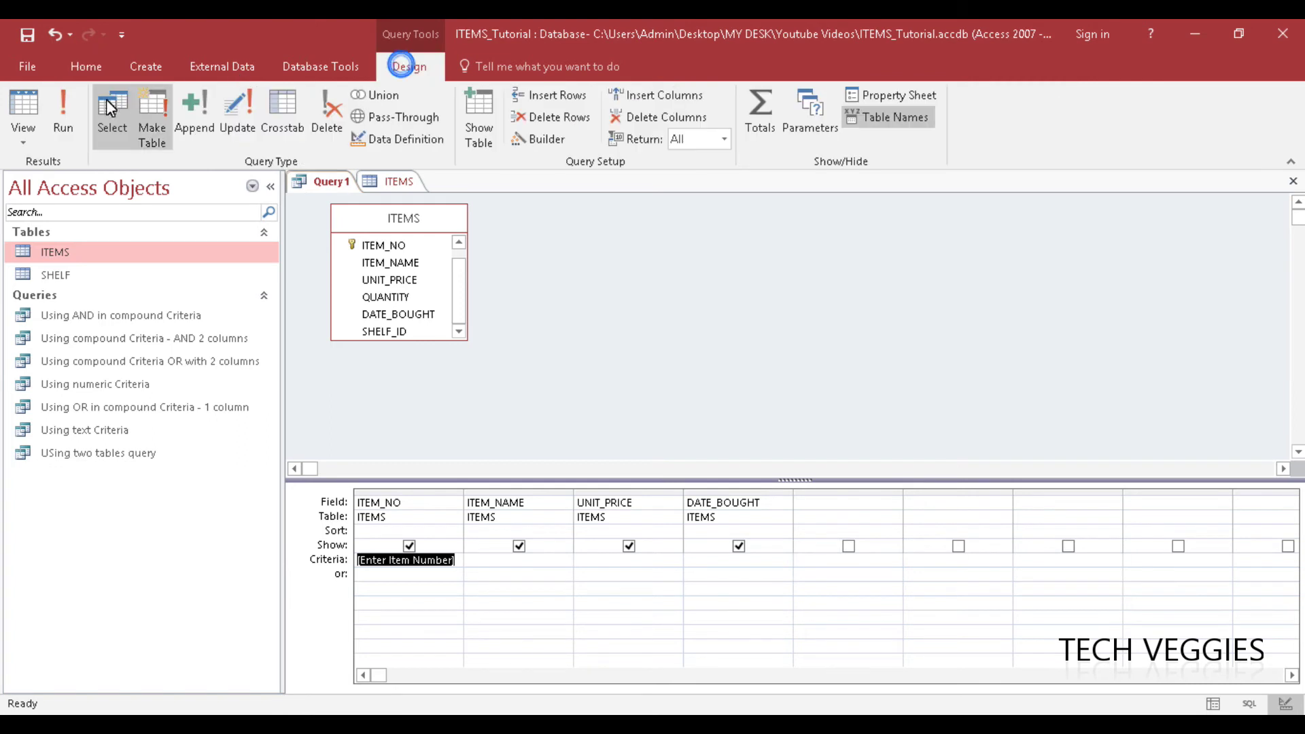
Step: Run the query and supply item number 00A at the Enter Item Number prompt
left_click(64, 118)
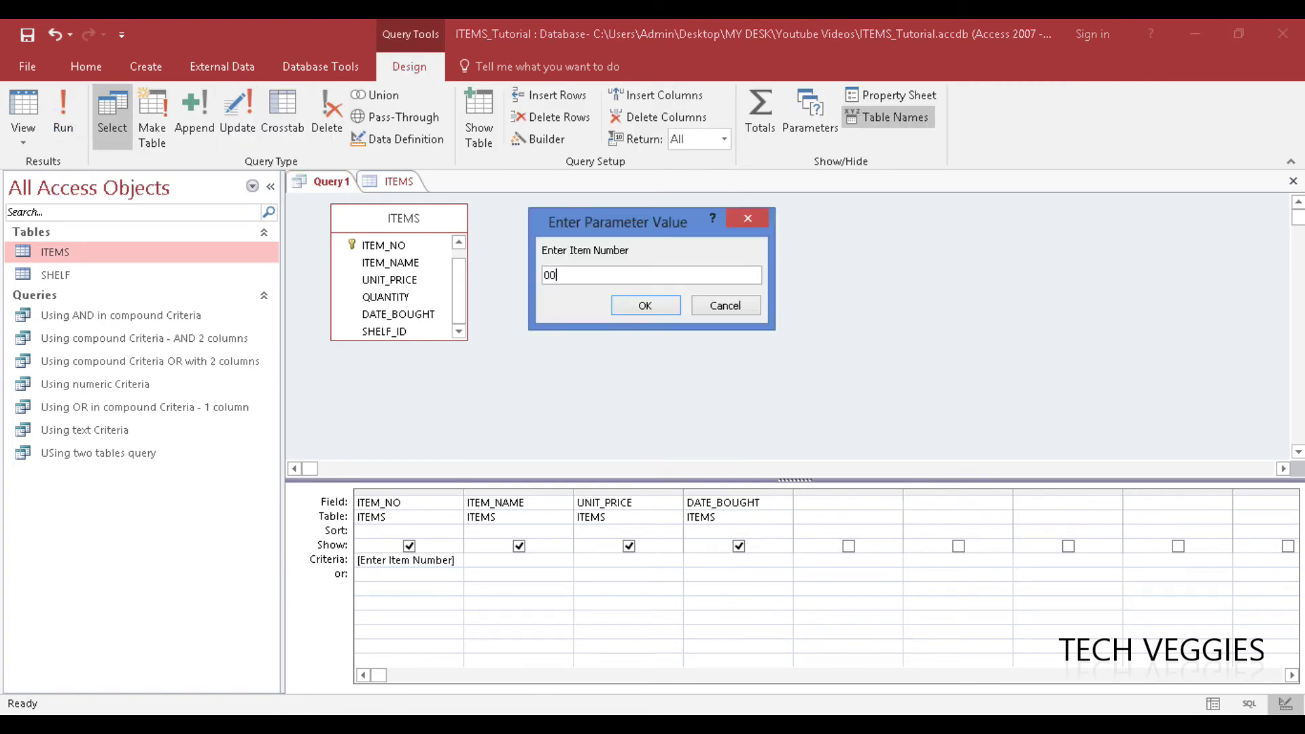
type("00A")
mouse_move(544, 257)
left_mouse_down()
mouse_move(591, 253)
mouse_move(542, 253)
mouse_move(552, 278)
mouse_move(541, 278)
left_mouse_up()
left_click(624, 251)
left_click(644, 306)
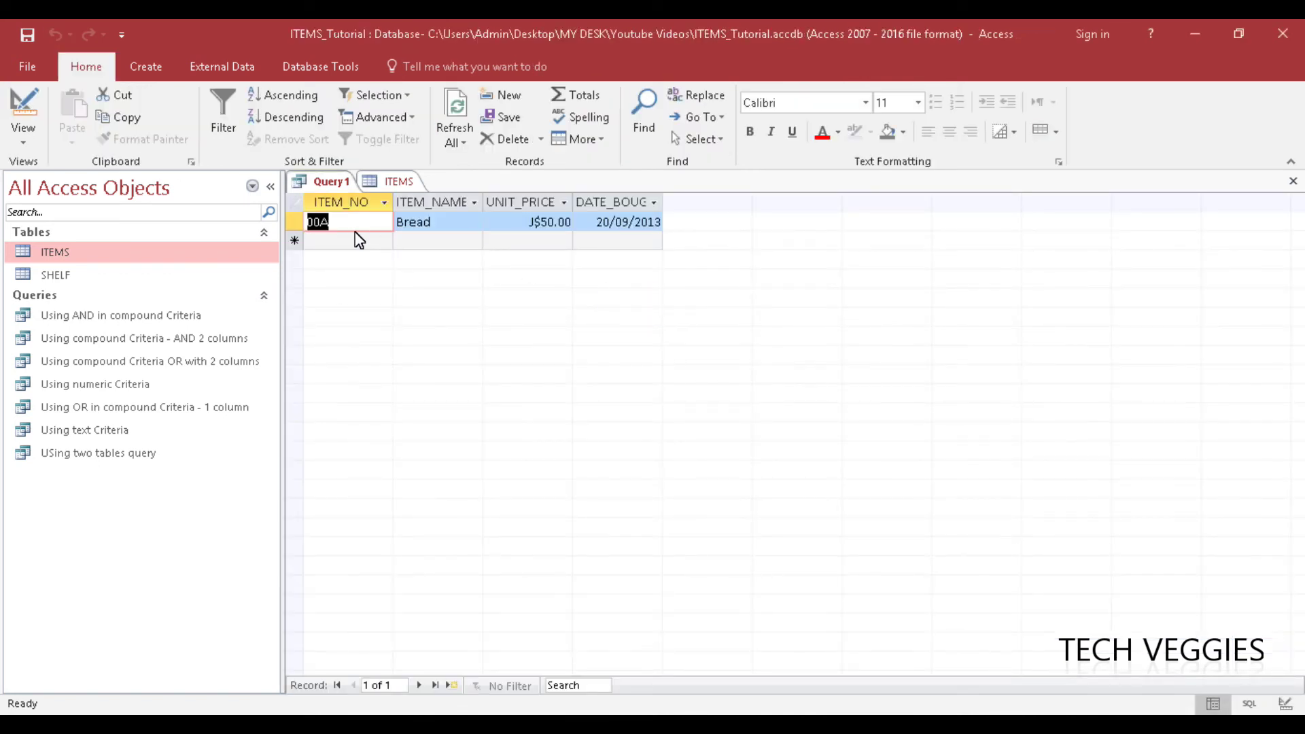
Step: Review the returned record: Bread, priced J$50.00
left_click_drag(414, 223, 492, 233)
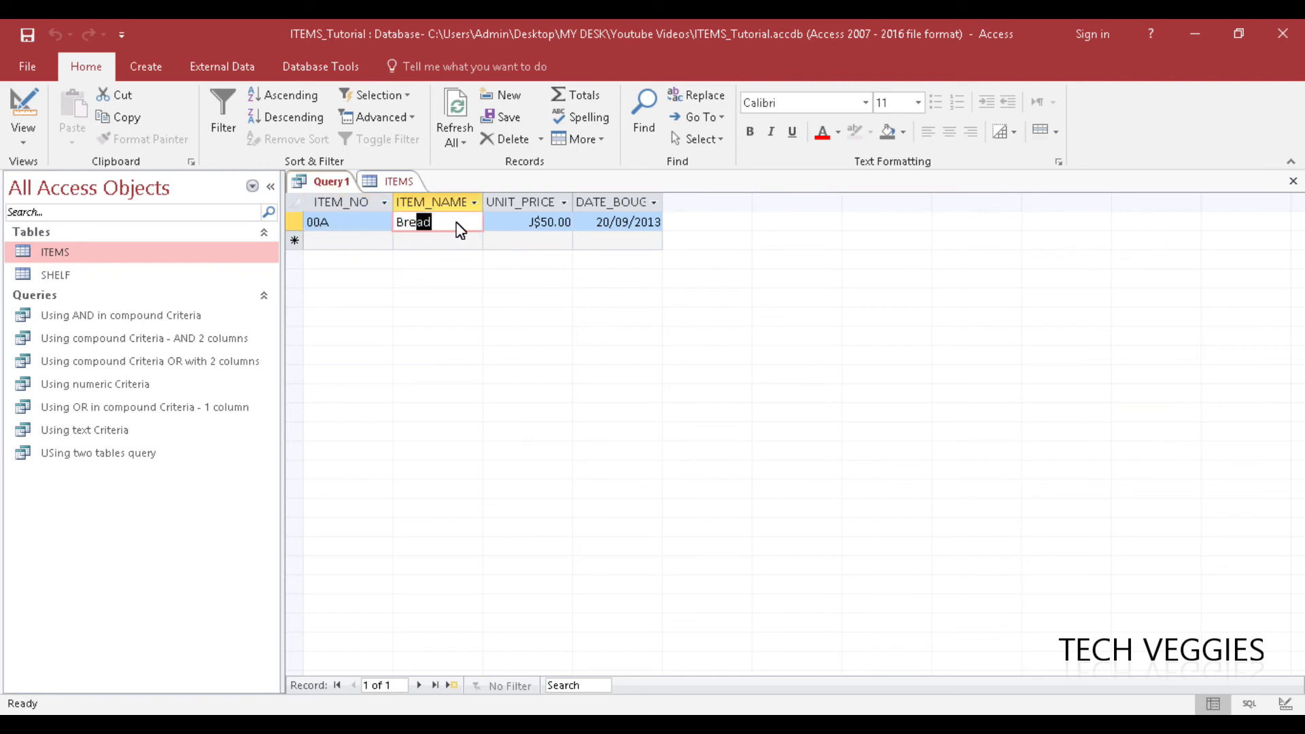
left_click_drag(529, 222, 548, 222)
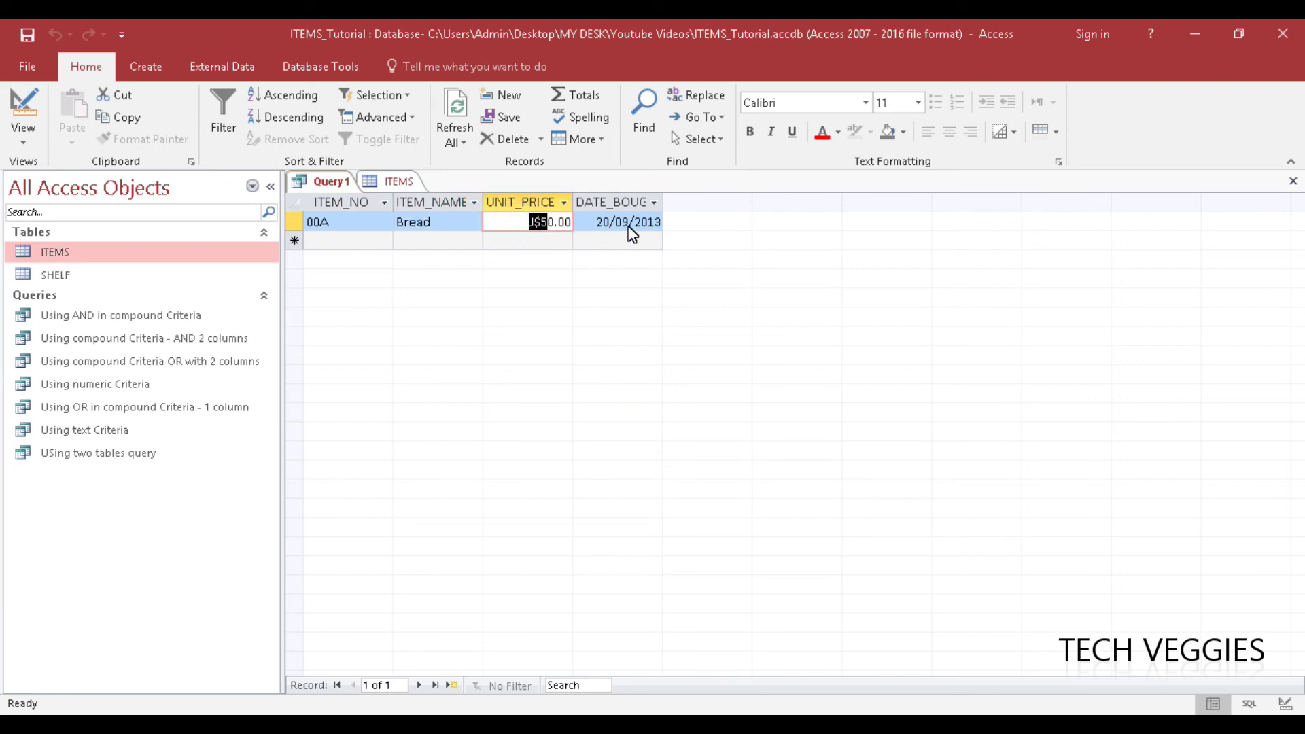
left_click(389, 183)
right_click(332, 181)
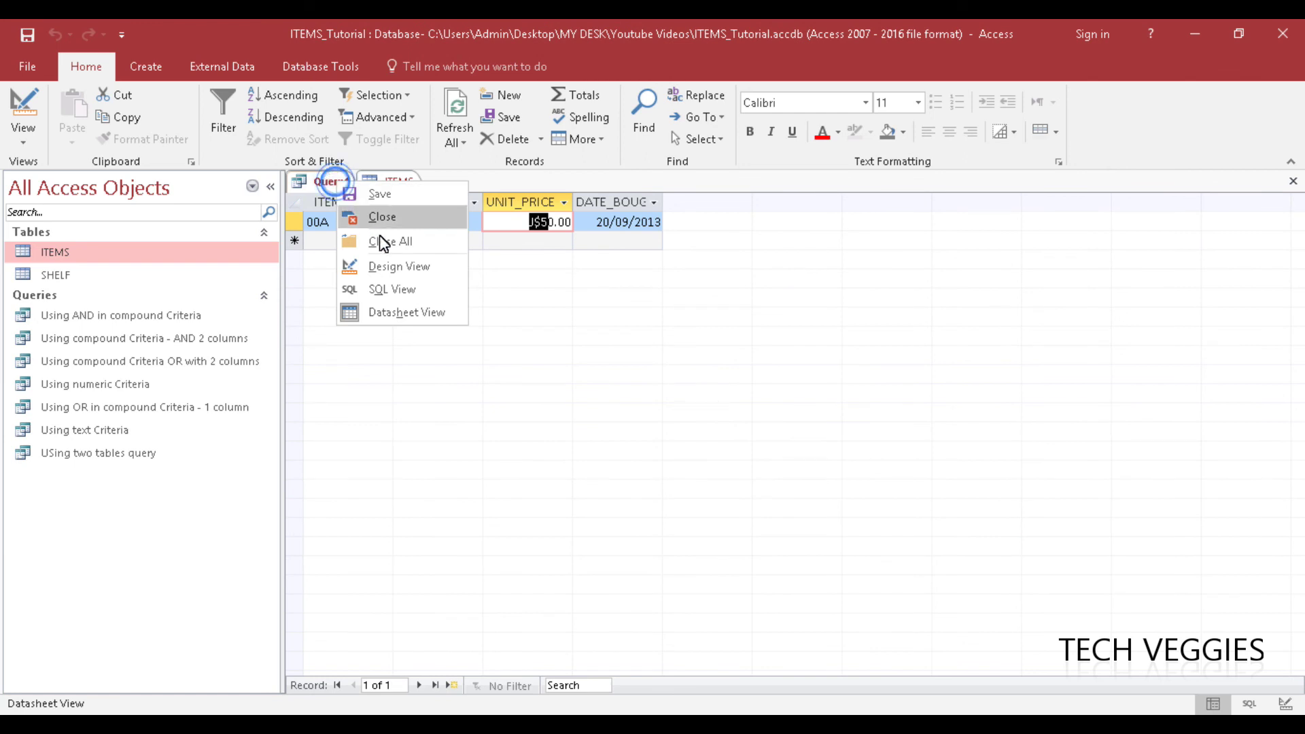
Step: Switch Query1 to Design View and review the [Enter Item Number] criterion and UNIT_PRICE Show box
left_click(399, 267)
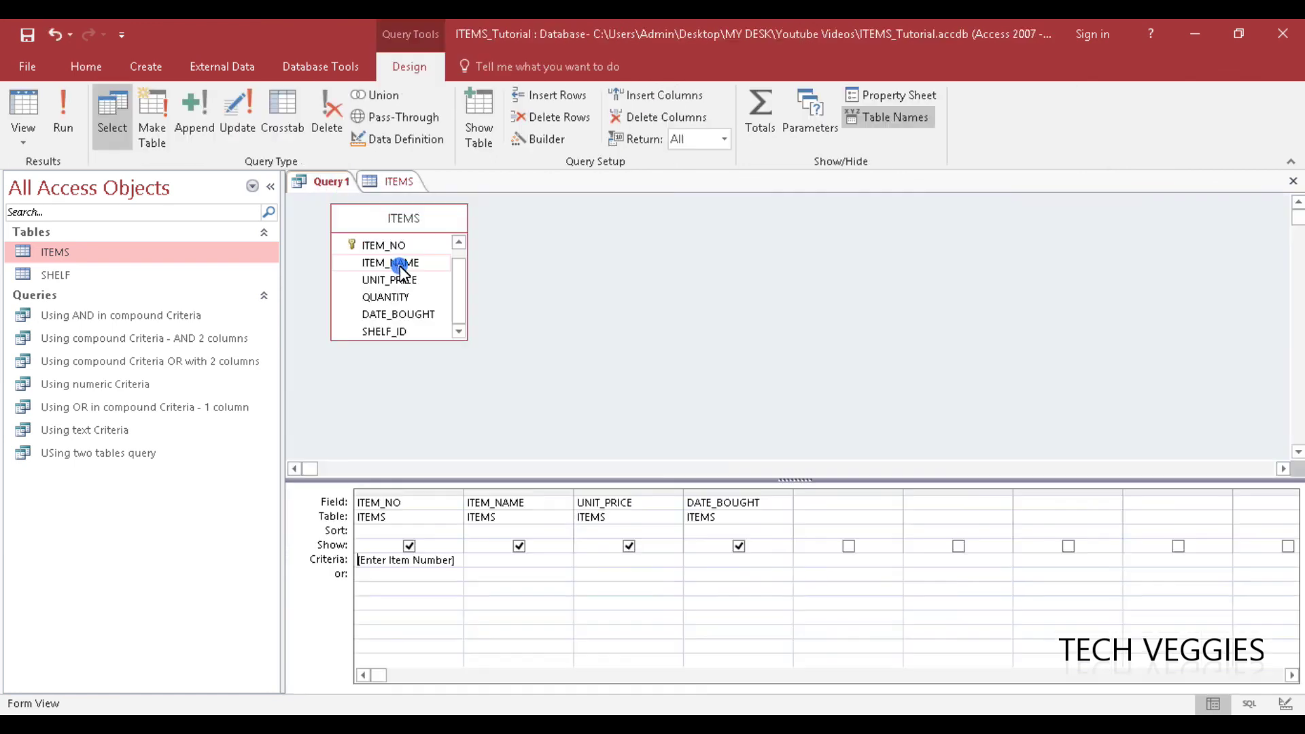
left_click(429, 561)
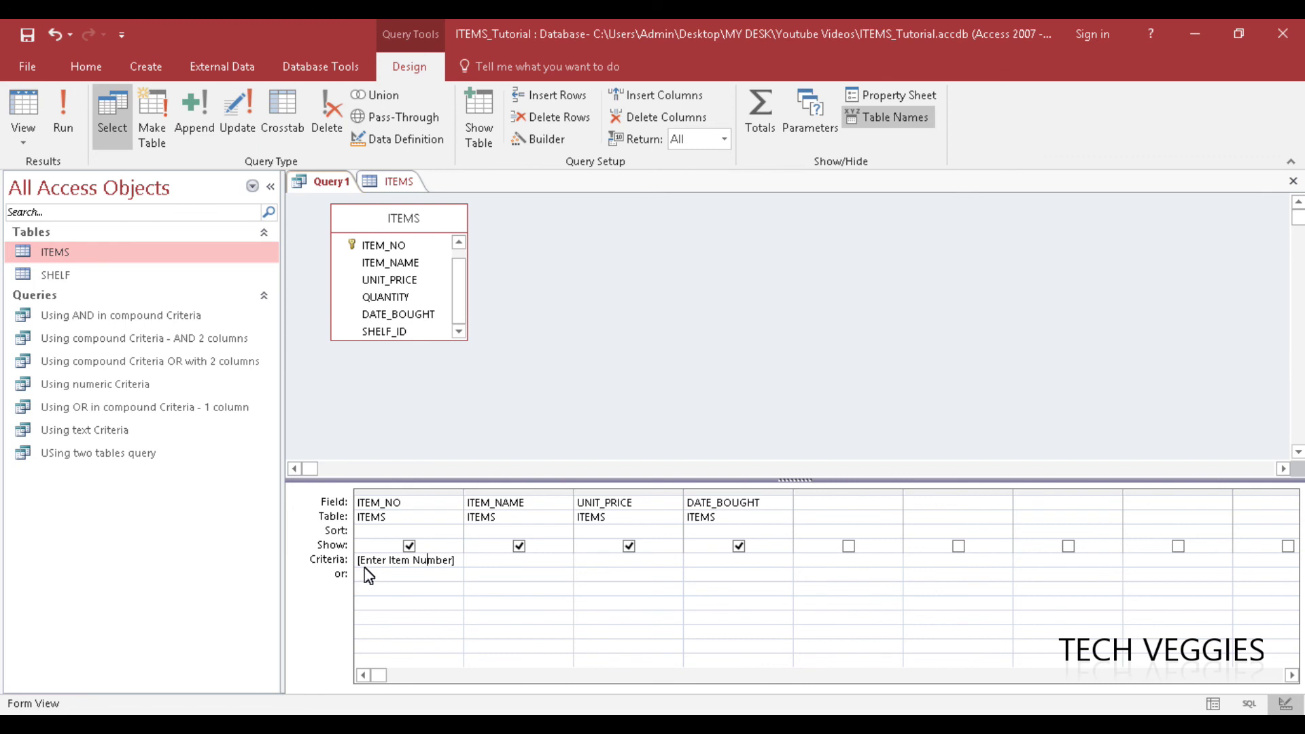
mouse_move(392, 563)
left_mouse_down()
mouse_move(454, 571)
mouse_move(364, 571)
mouse_move(379, 567)
left_mouse_up()
left_click(629, 545)
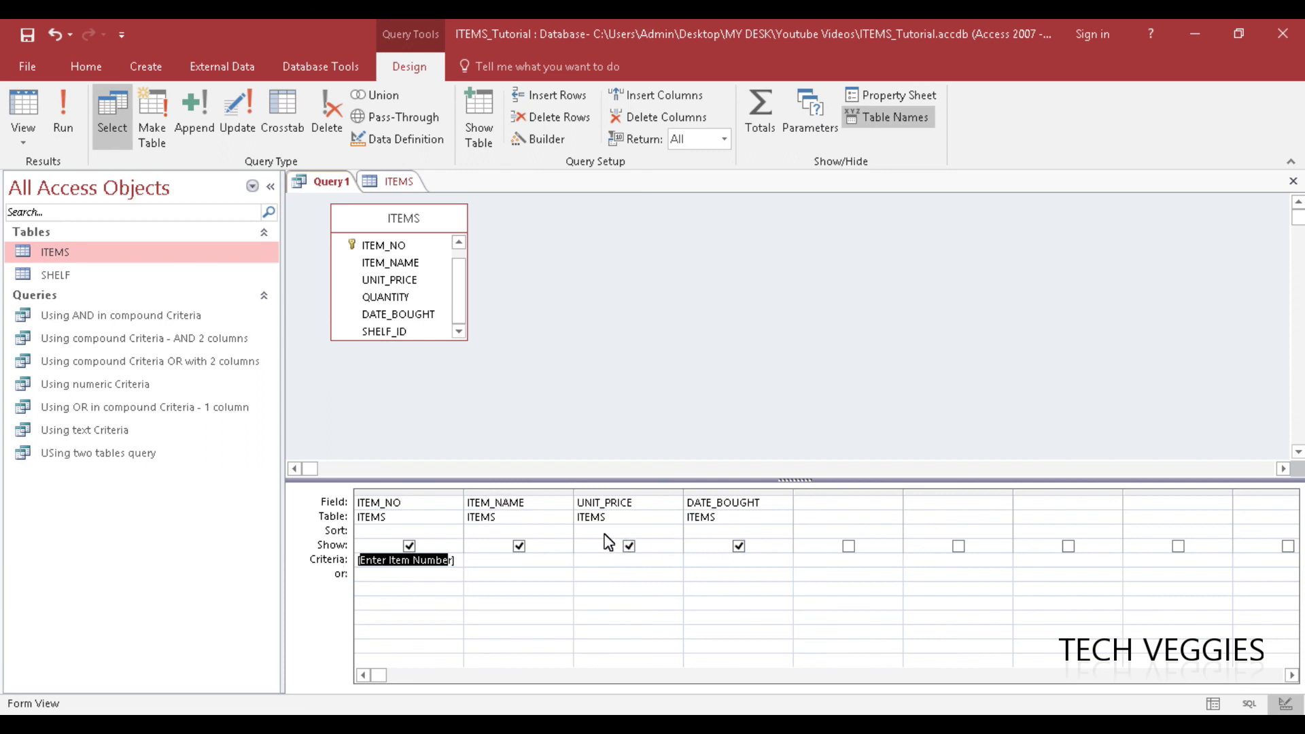